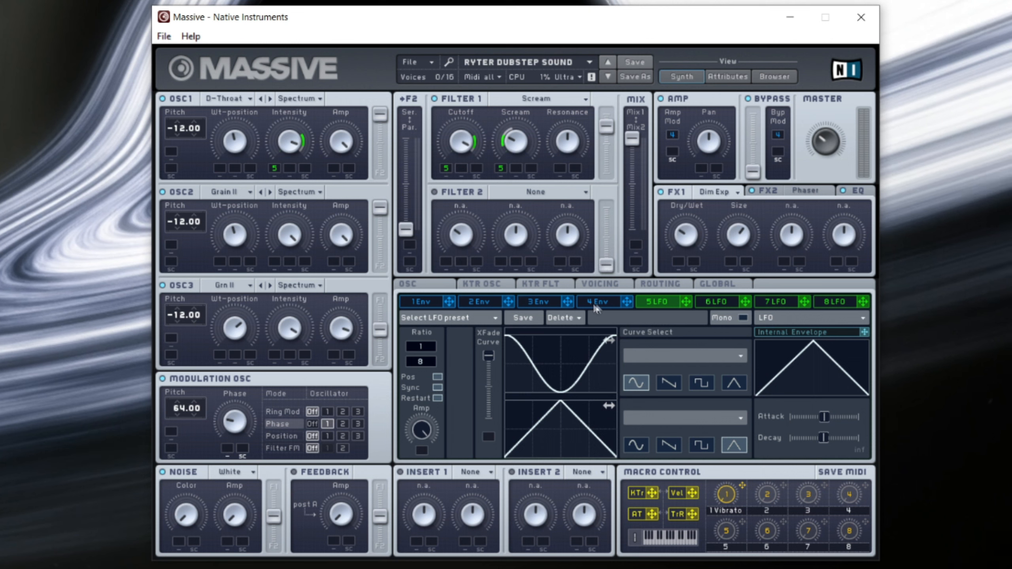
pyautogui.click(607, 304)
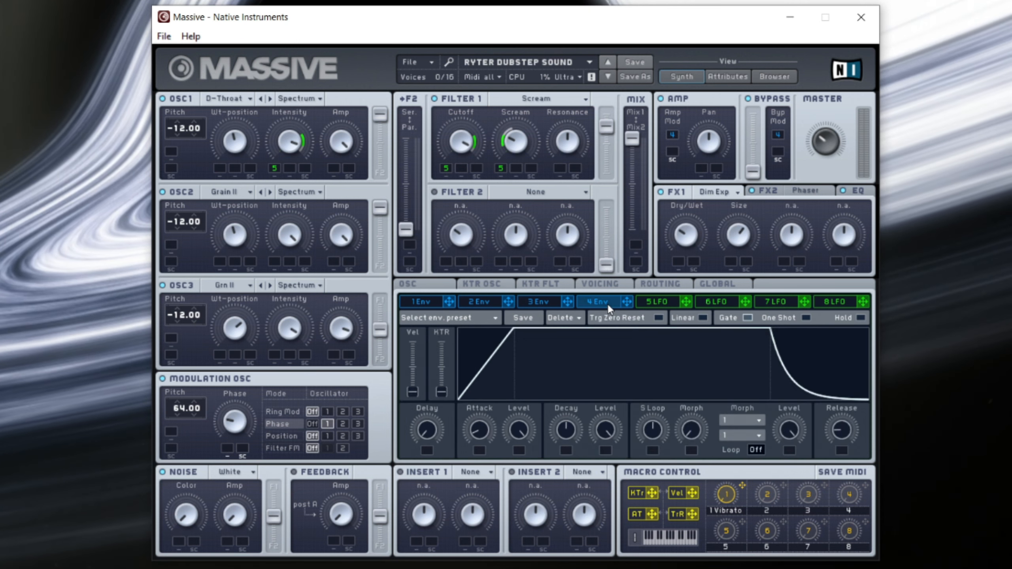
pyautogui.click(664, 302)
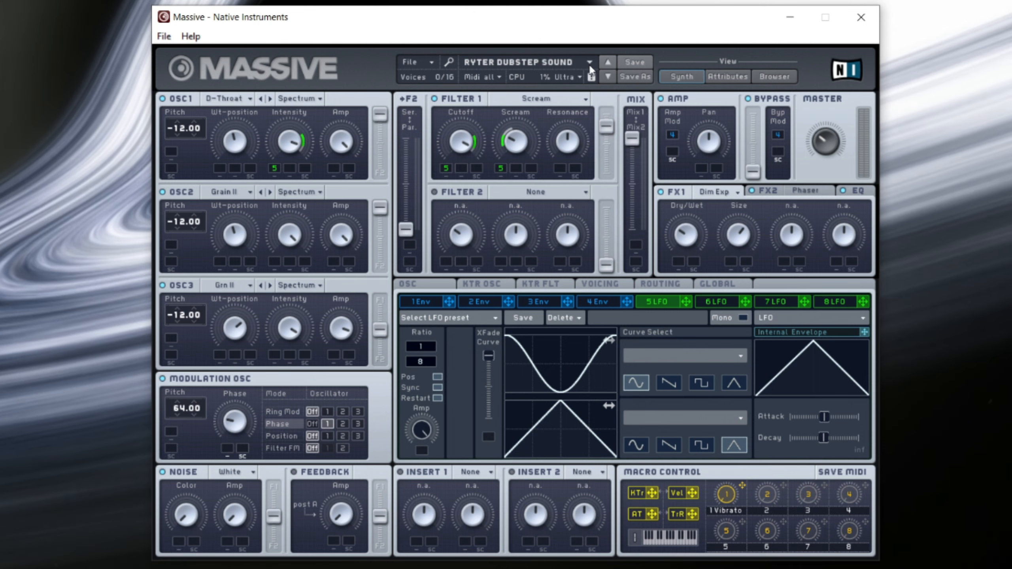
# Create a new blank sound in place of the loaded dubstep preset
pyautogui.click(571, 63)
pyautogui.click(432, 63)
pyautogui.click(432, 63)
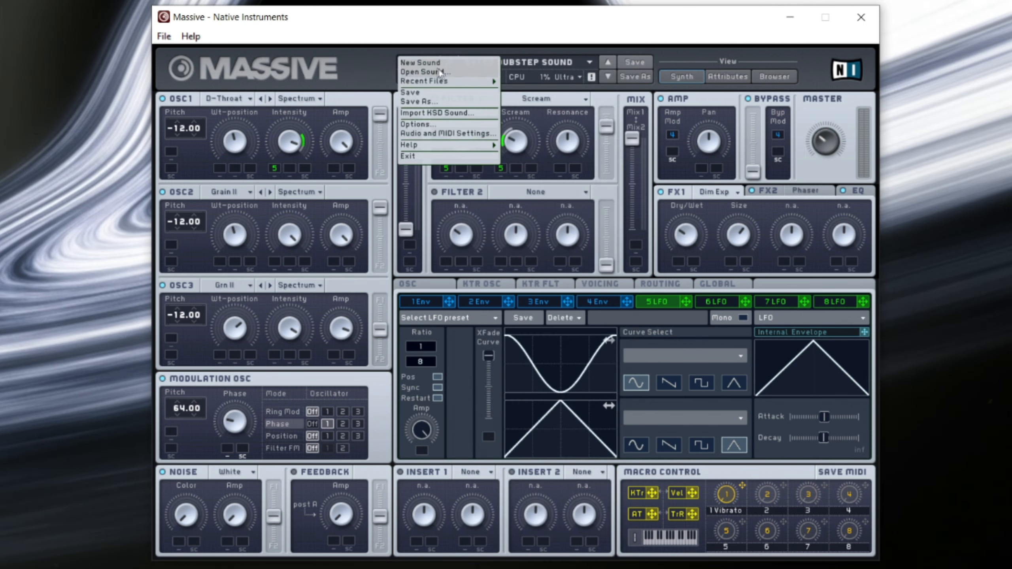
pyautogui.click(444, 65)
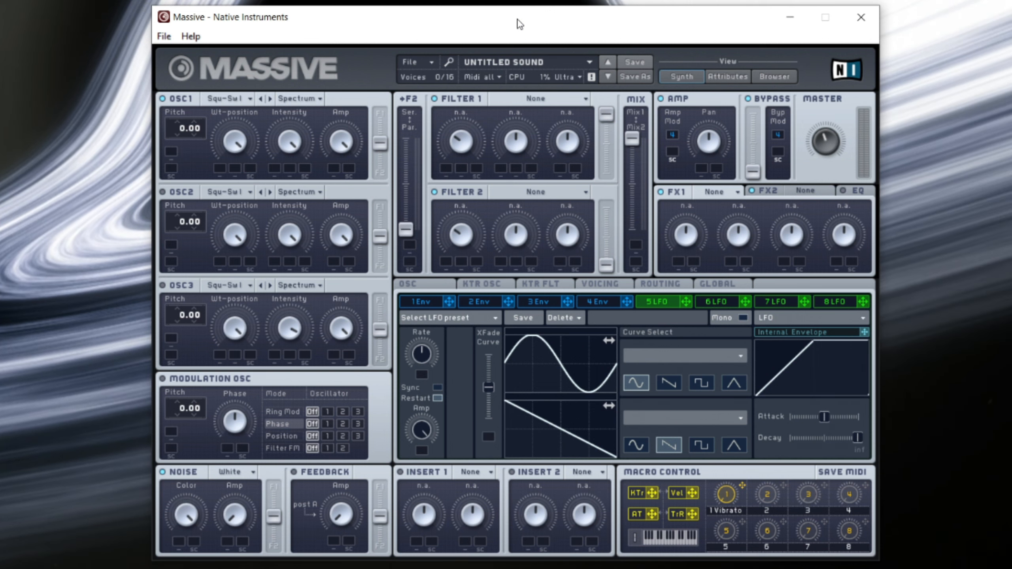
# Turn on OSC2 and OSC3 and set the pitch of all three oscillators to -12.00
pyautogui.click(176, 192)
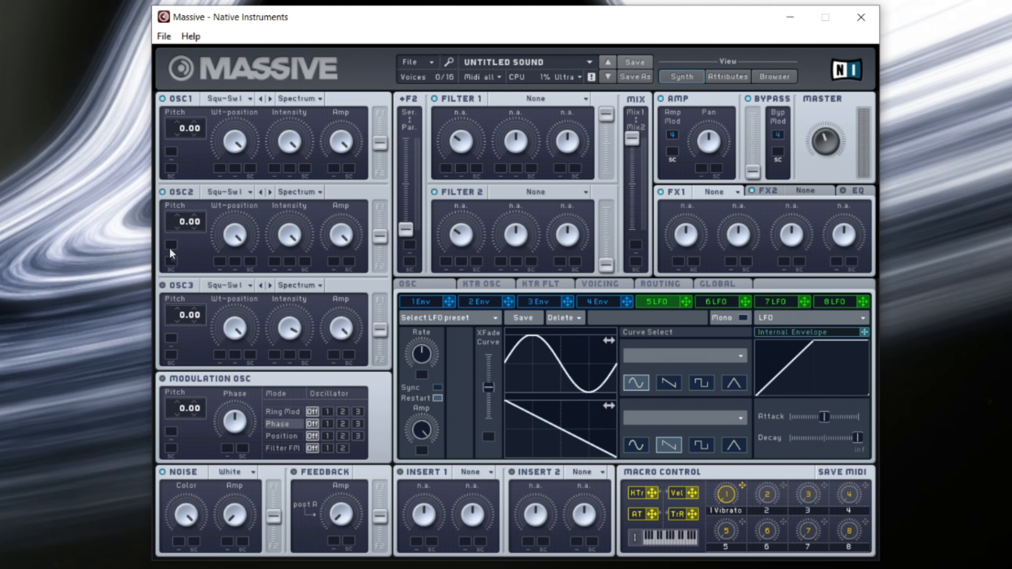
pyautogui.click(185, 285)
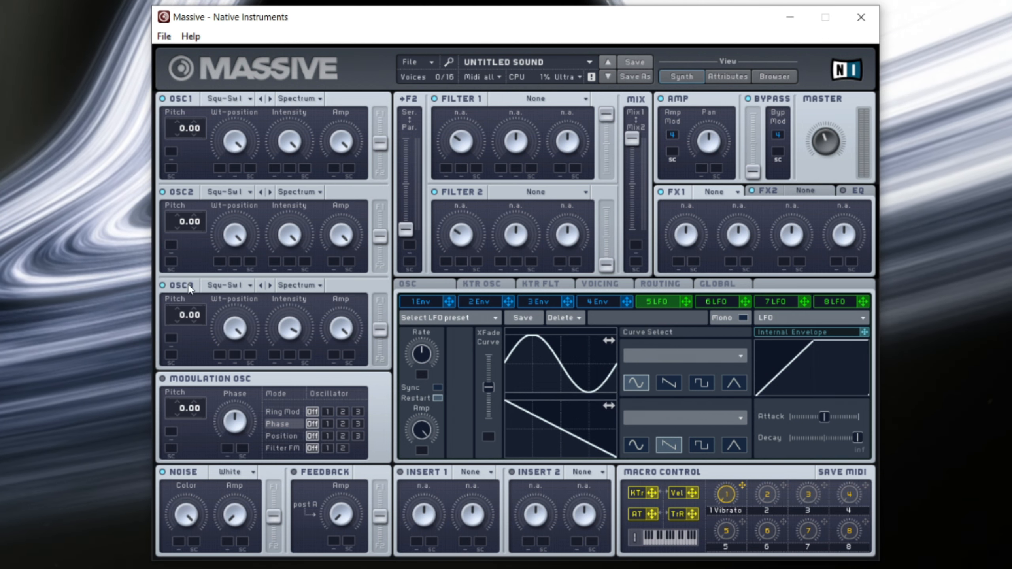
pyautogui.moveTo(424, 16); pyautogui.dragTo(399, 15)
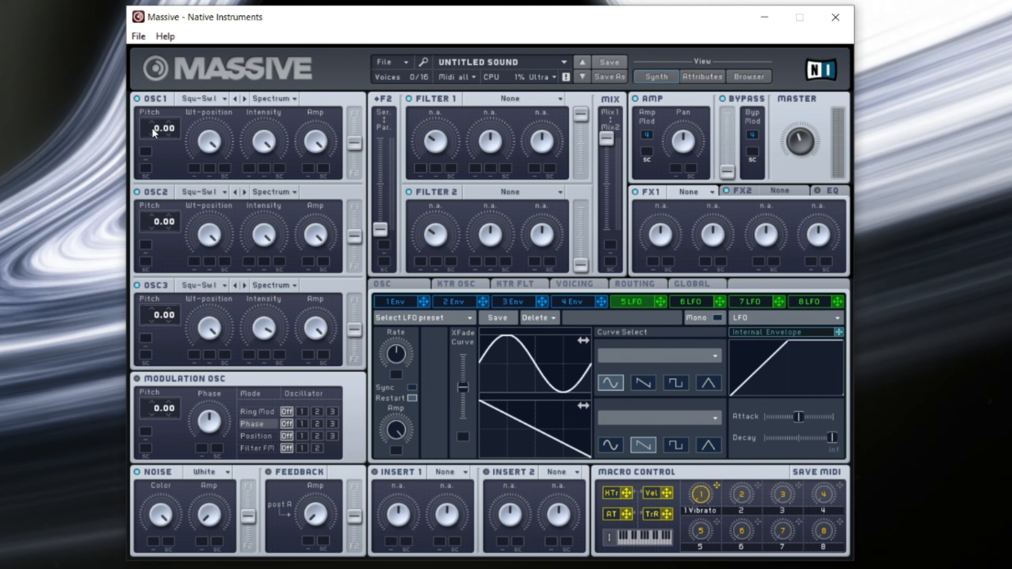
pyautogui.moveTo(151, 129); pyautogui.dragTo(149, 159)
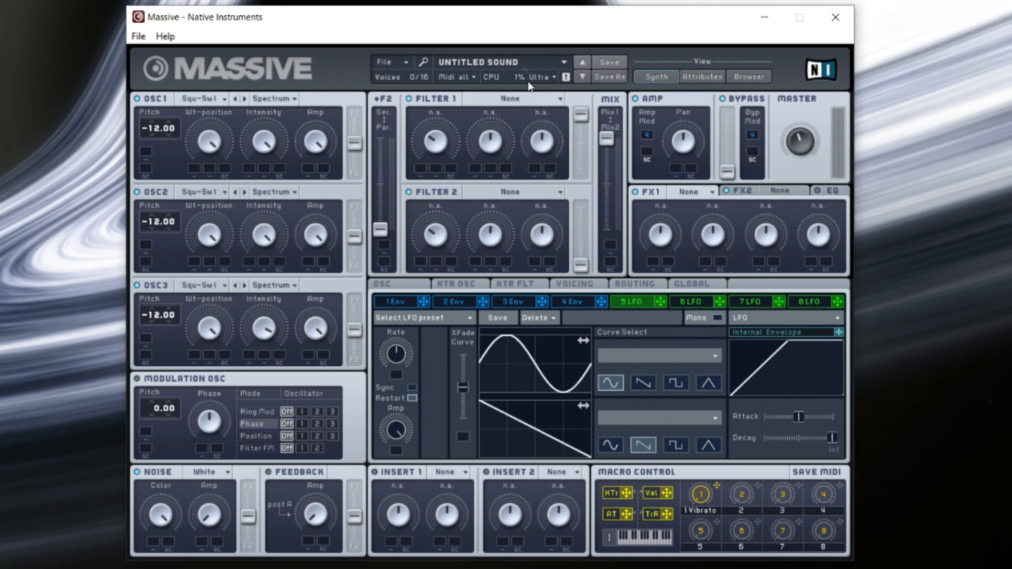
# Load the Dirty Throat wavetable in OSC1 and route the oscillator fully to Filter 1
pyautogui.click(202, 100)
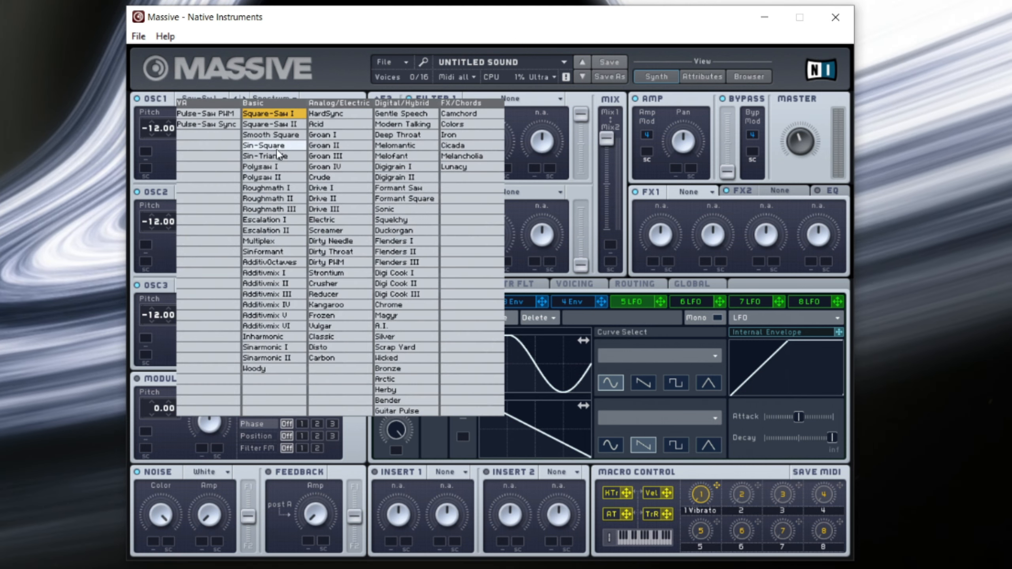
pyautogui.click(349, 250)
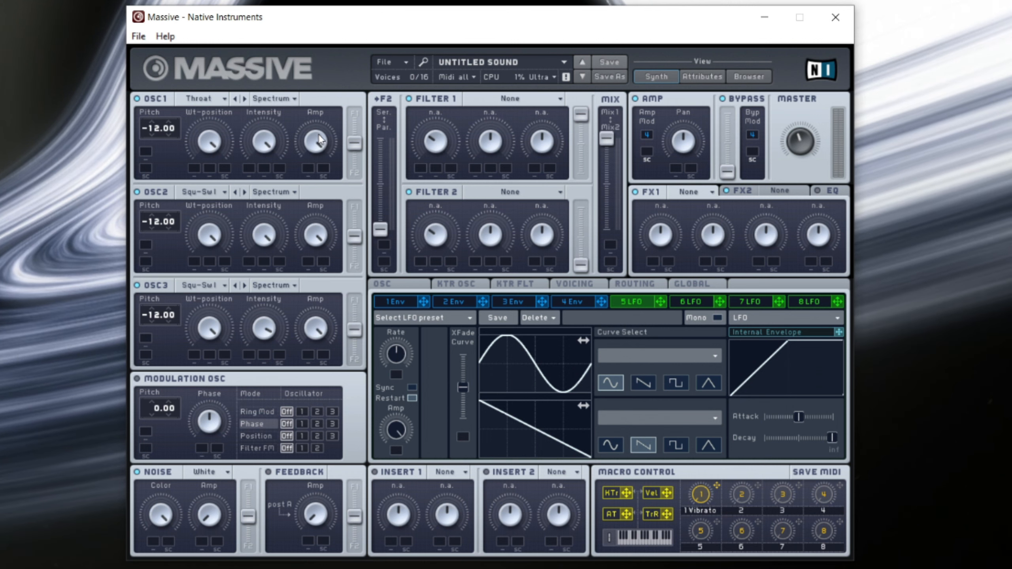
pyautogui.moveTo(354, 142); pyautogui.dragTo(347, 63)
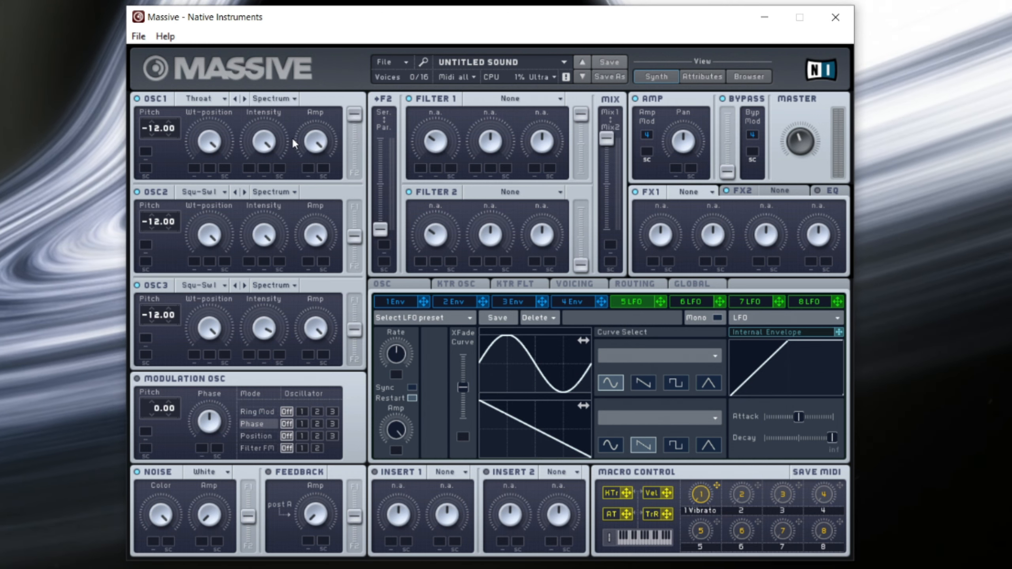
# Lower OSC1's intensity to about three-quarters and its wavetable position to slightly below the middle
pyautogui.moveTo(269, 146); pyautogui.dragTo(269, 160)
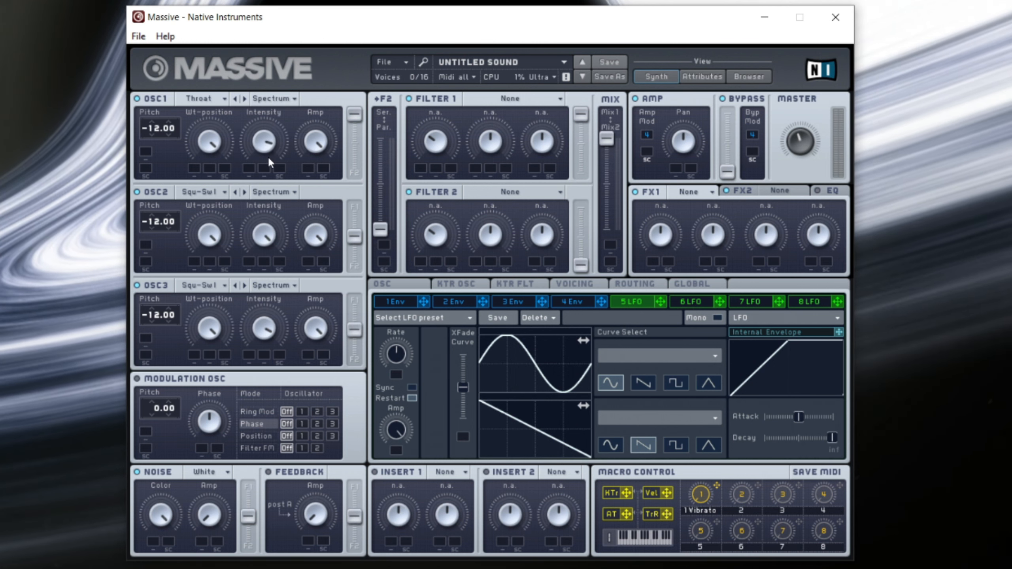
pyautogui.moveTo(204, 169); pyautogui.dragTo(204, 234)
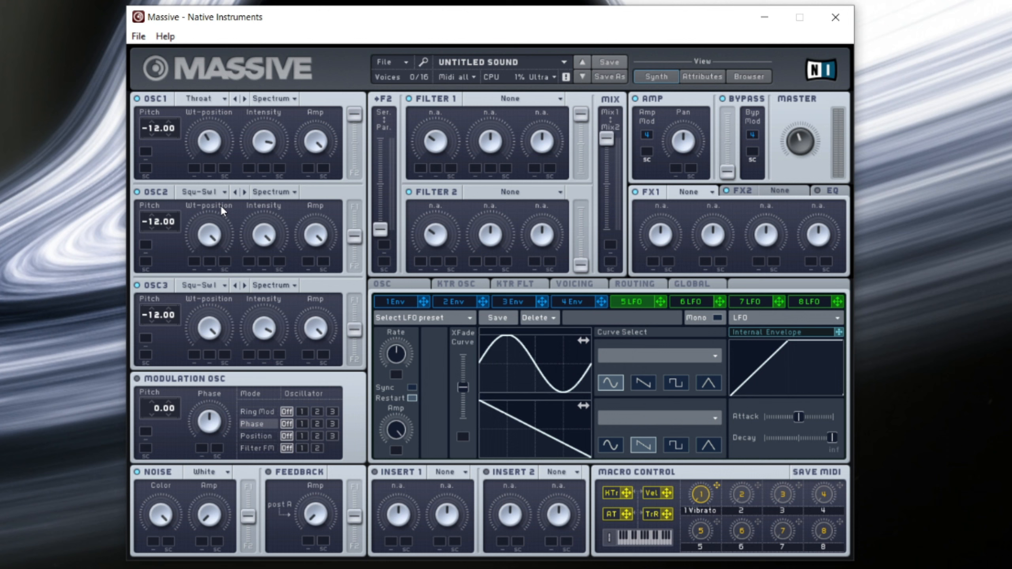
# Load the Digigrain II wavetable in OSC2, with wavetable position just below the middle, and route it fully to Filter 1
pyautogui.click(199, 193)
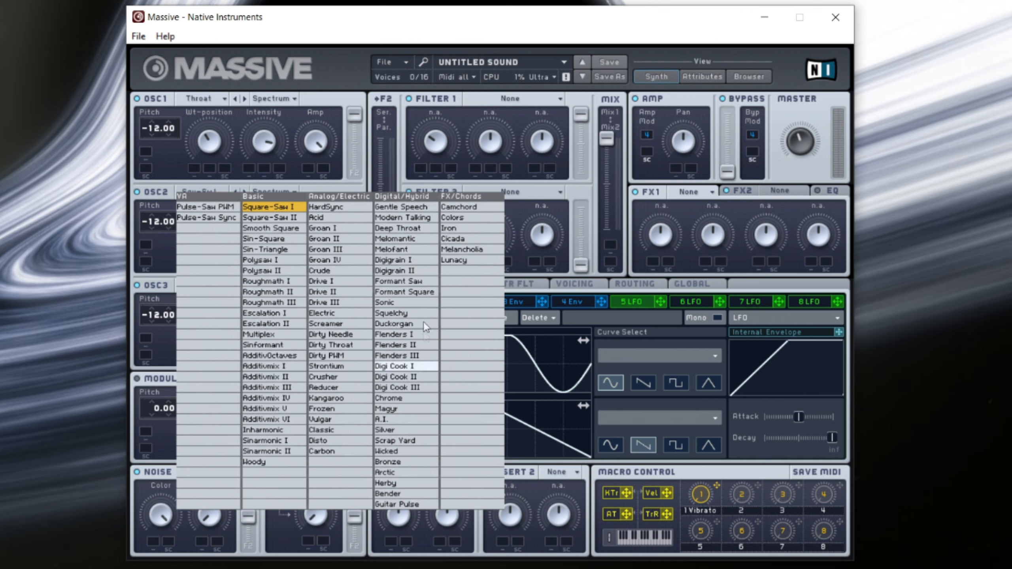
pyautogui.click(427, 271)
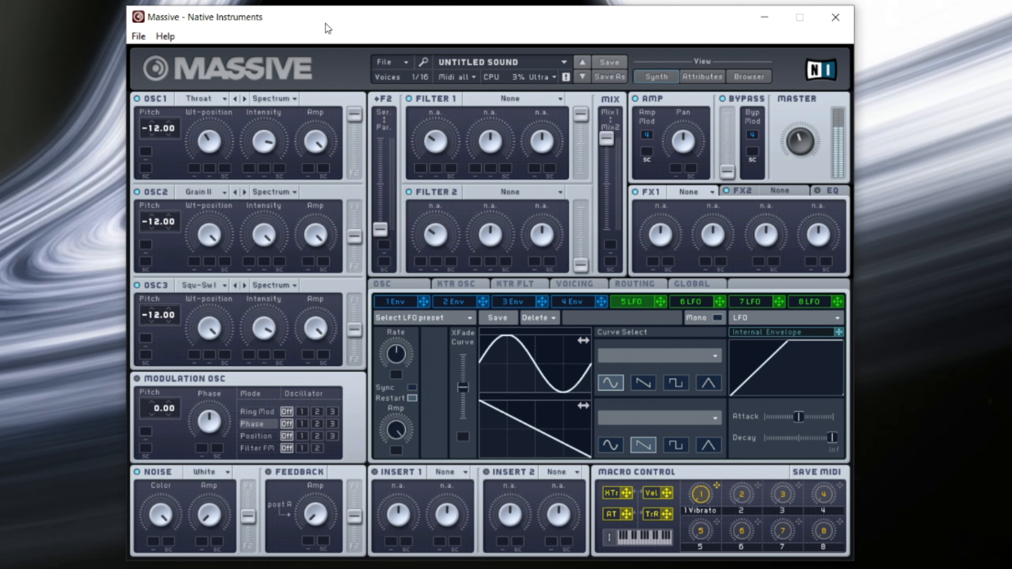
pyautogui.moveTo(359, 236); pyautogui.dragTo(357, 207)
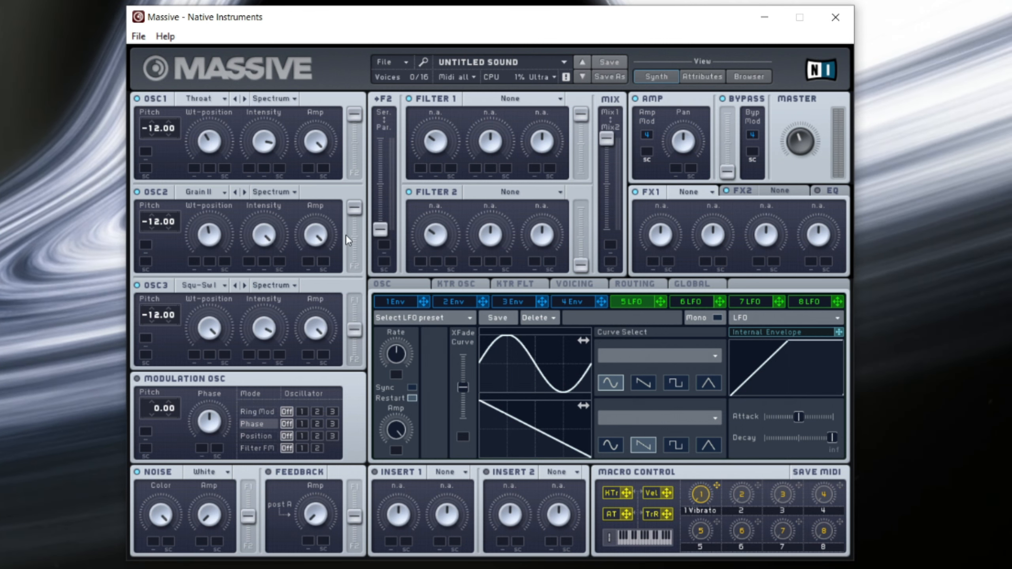
# Load the Groan II wavetable in OSC3
pyautogui.click(202, 286)
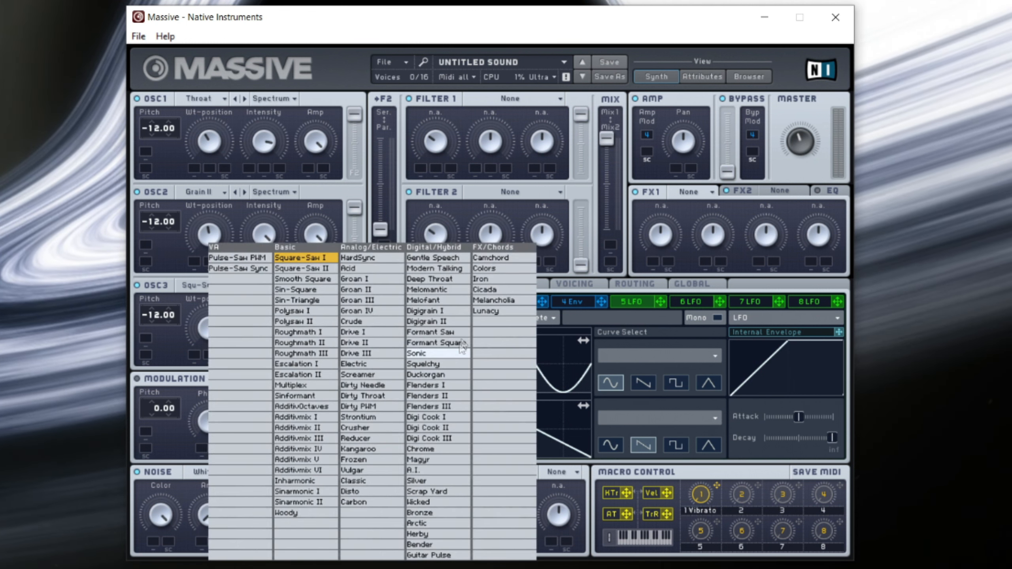
pyautogui.click(385, 293)
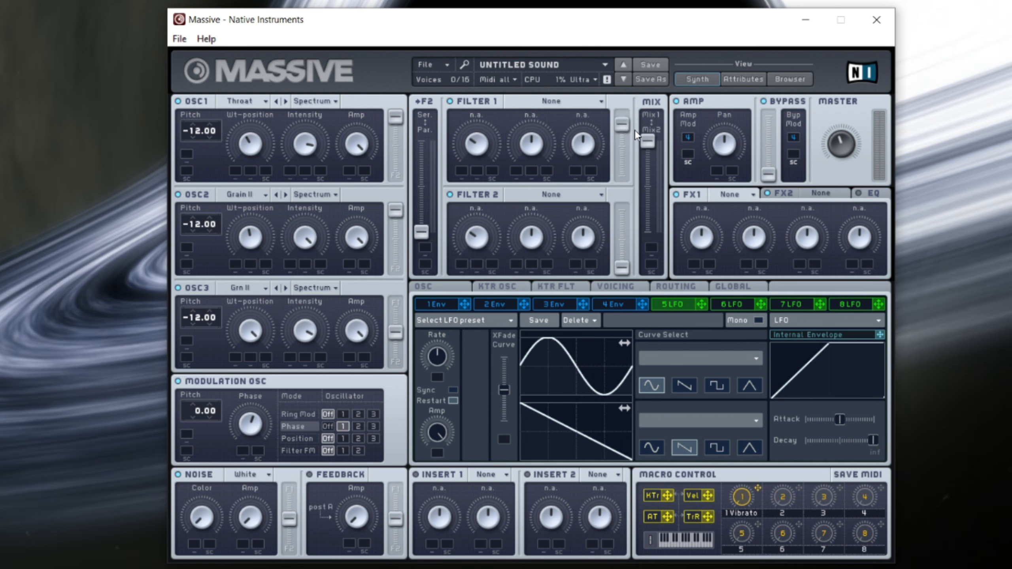
# Set Filter 1 to the Scream type and lower its Scream amount to somewhat below the middle
pyautogui.click(552, 105)
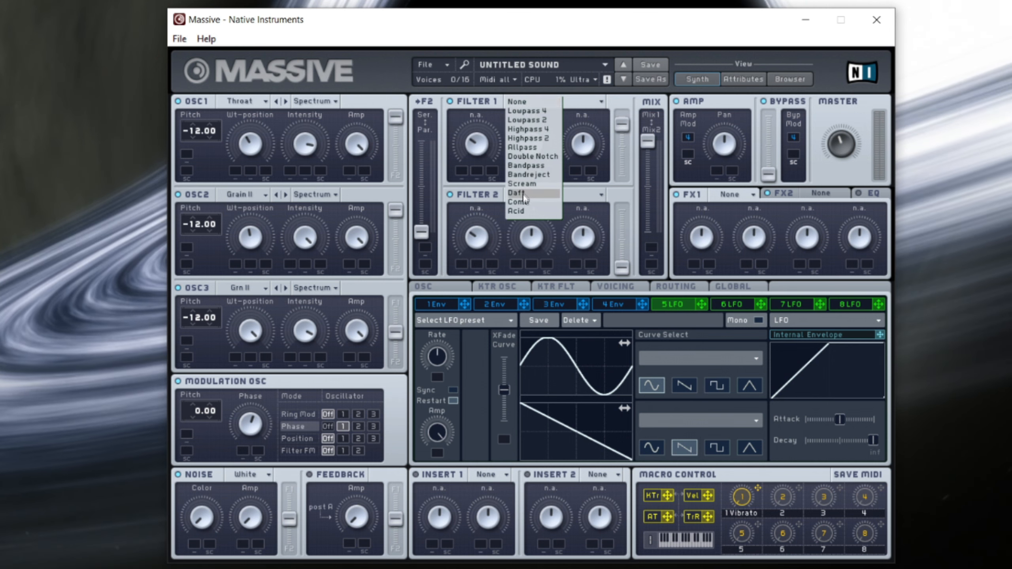
pyautogui.click(544, 183)
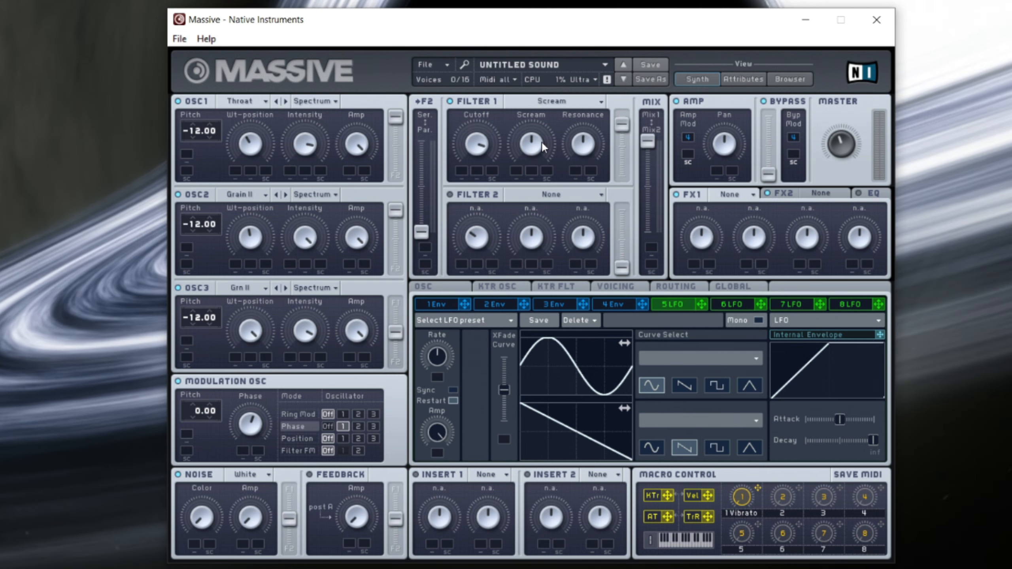
pyautogui.moveTo(532, 147); pyautogui.dragTo(530, 154)
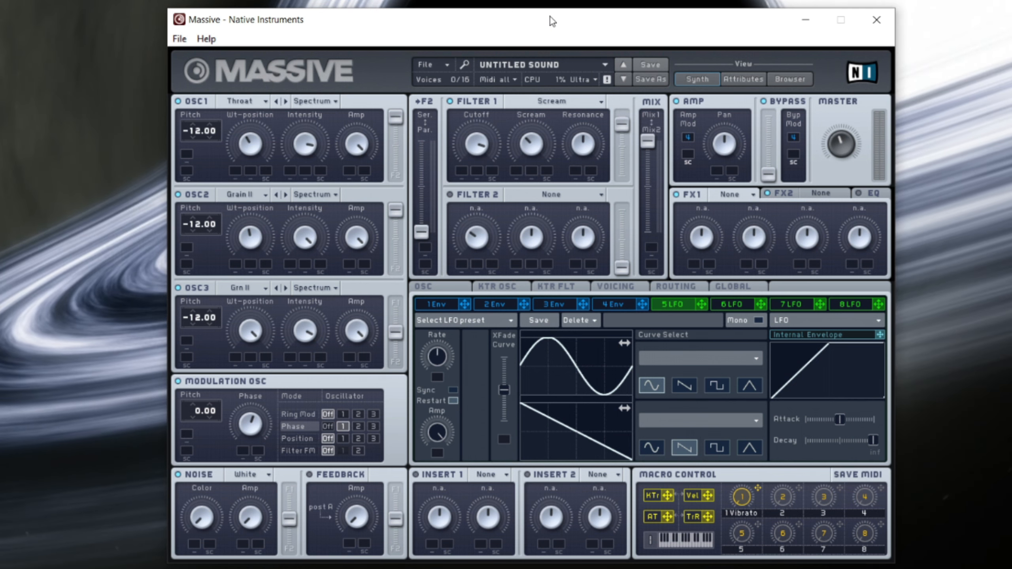
# Set FX1 to Dimension Expander and raise its size to about three-quarters
pyautogui.click(744, 195)
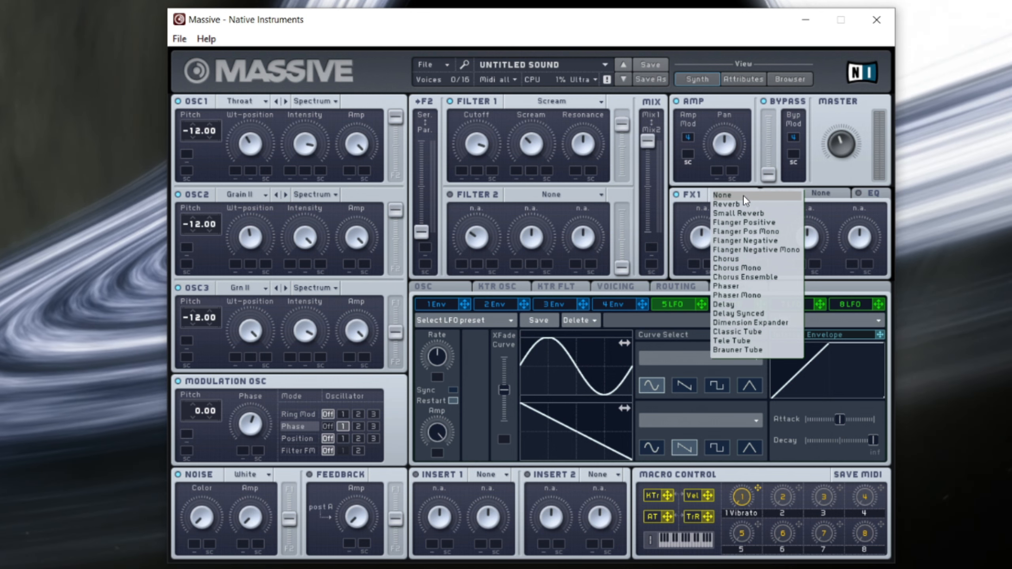
pyautogui.click(778, 321)
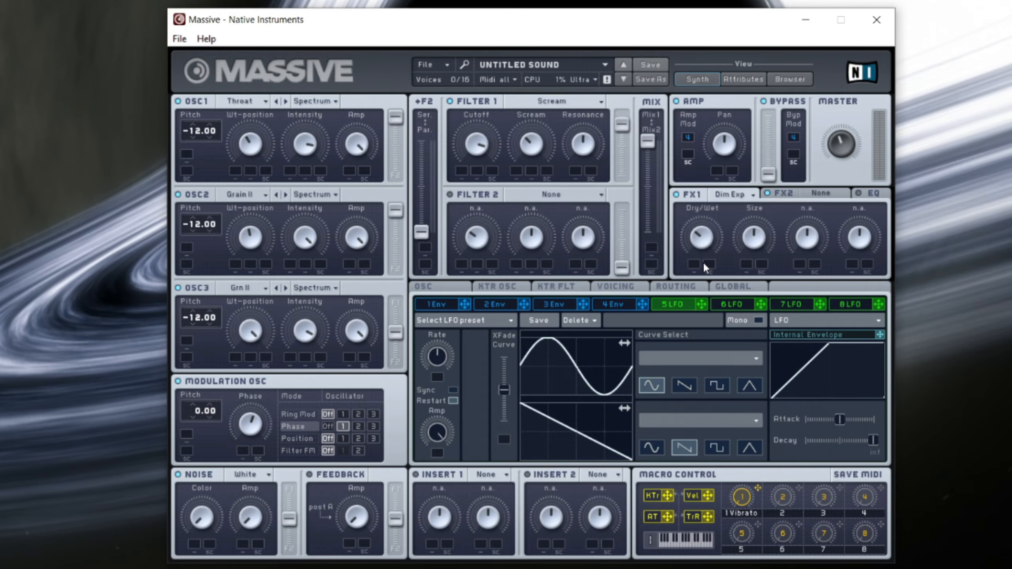
pyautogui.moveTo(681, 25); pyautogui.dragTo(630, 20)
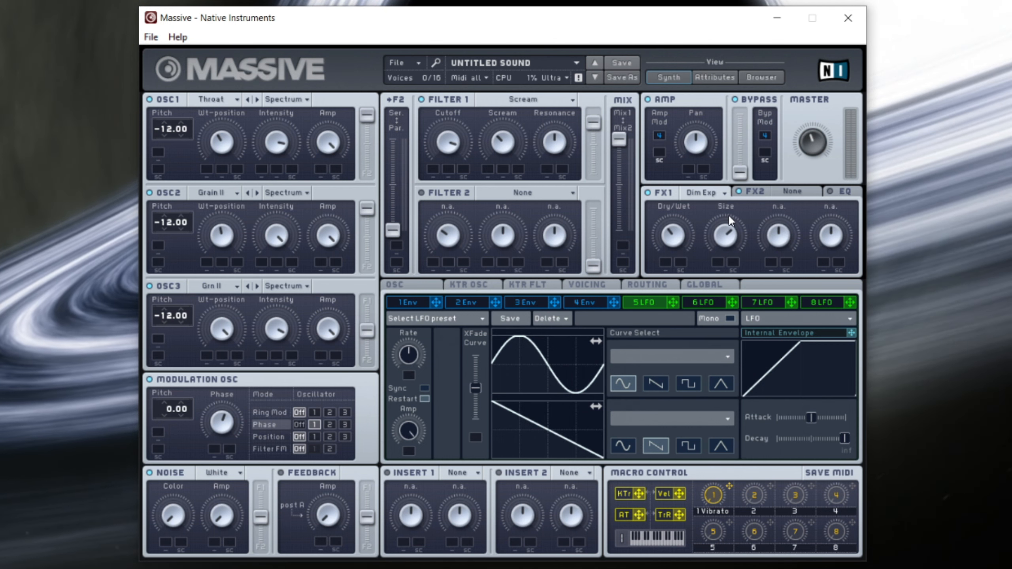
pyautogui.moveTo(732, 215); pyautogui.dragTo(736, 203)
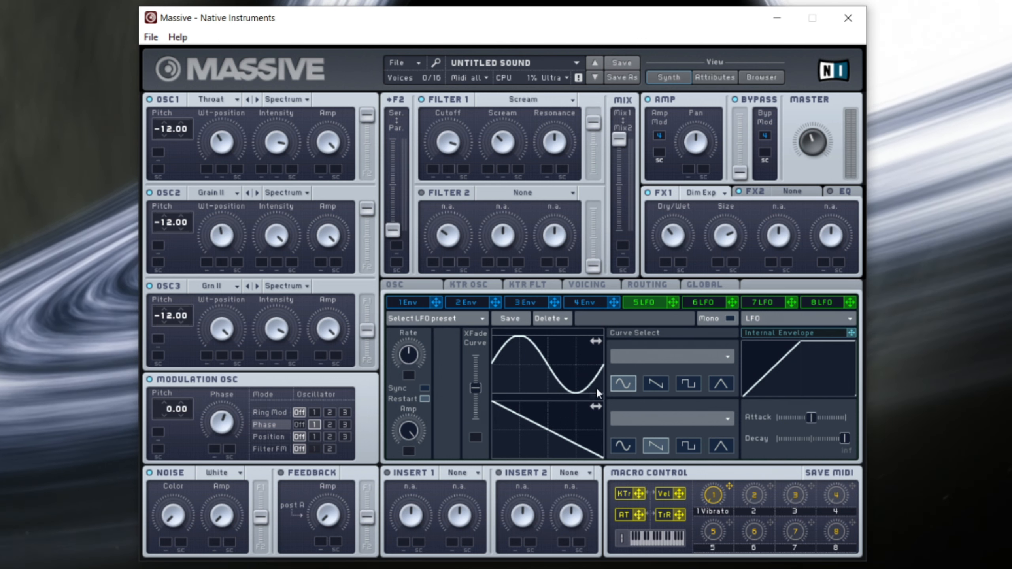
pyautogui.click(602, 301)
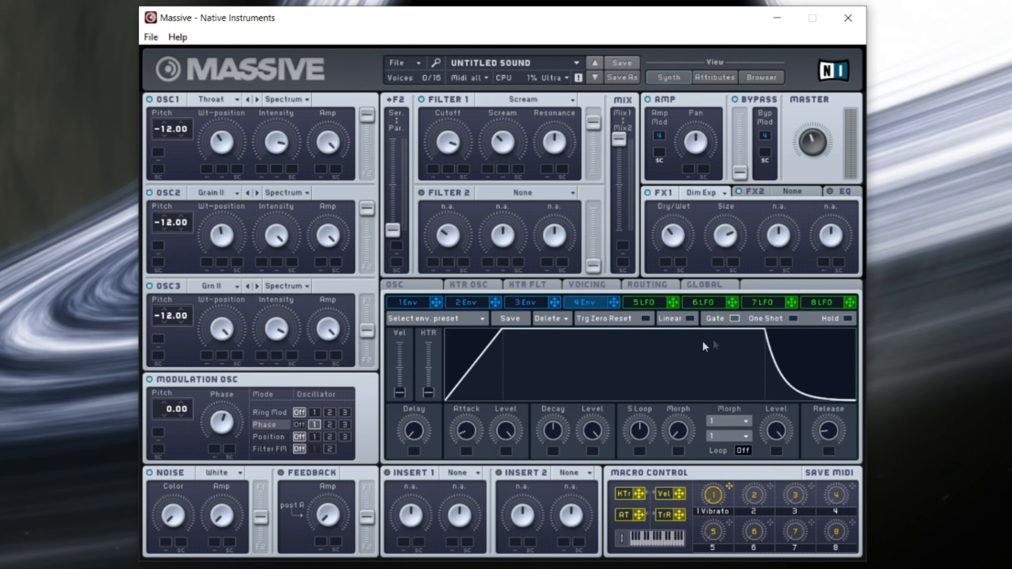
pyautogui.click(515, 303)
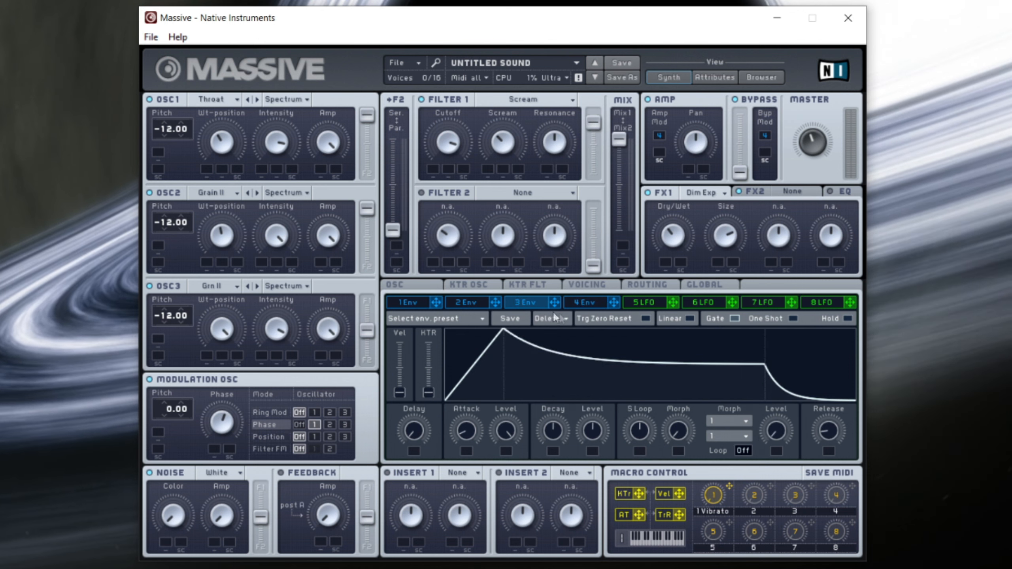
pyautogui.click(584, 302)
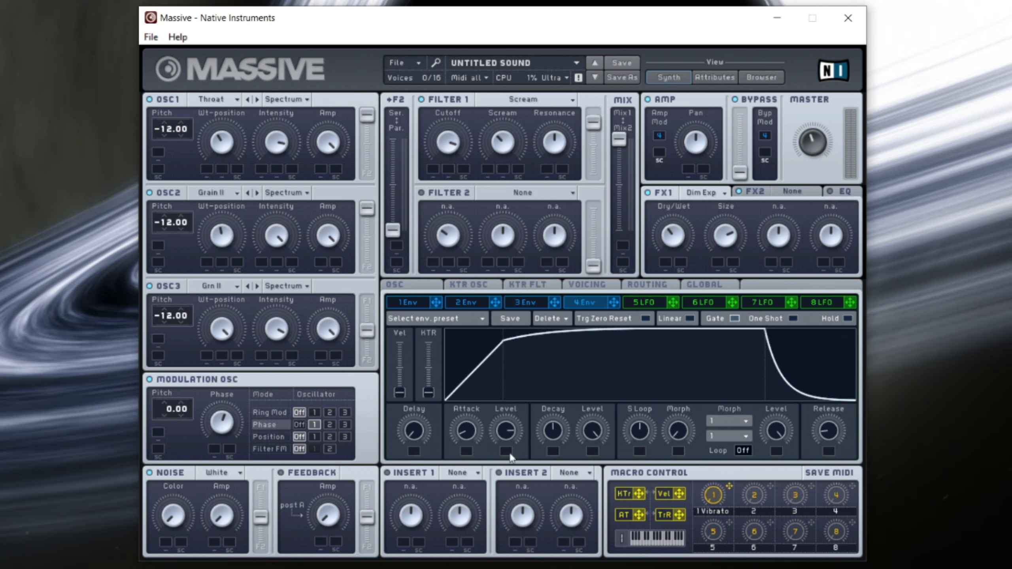
pyautogui.moveTo(594, 432); pyautogui.dragTo(610, 359)
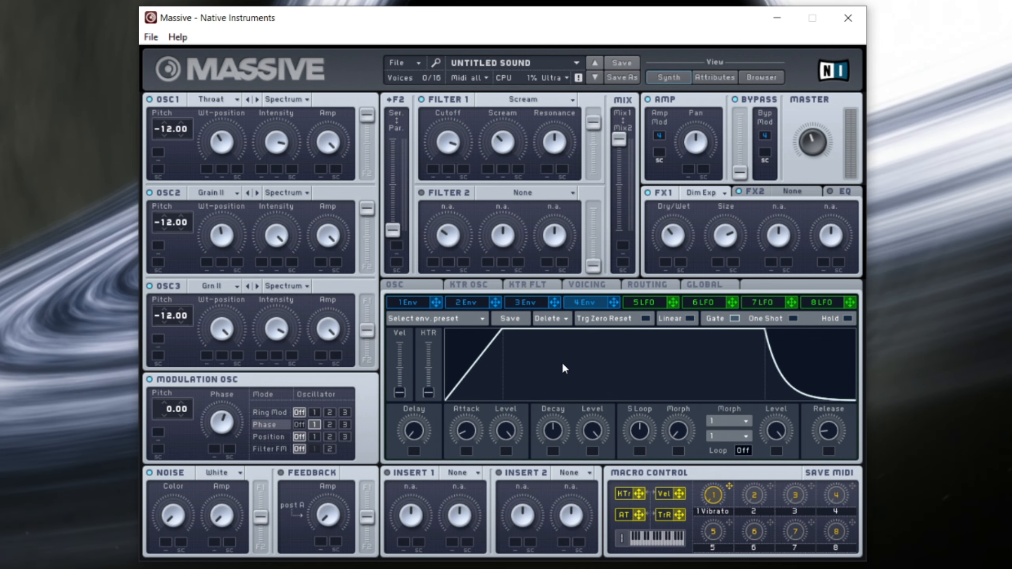
# Shift LFO 5's sine curve so it starts at its peak, and sync the LFO rate to the tempo
pyautogui.click(652, 303)
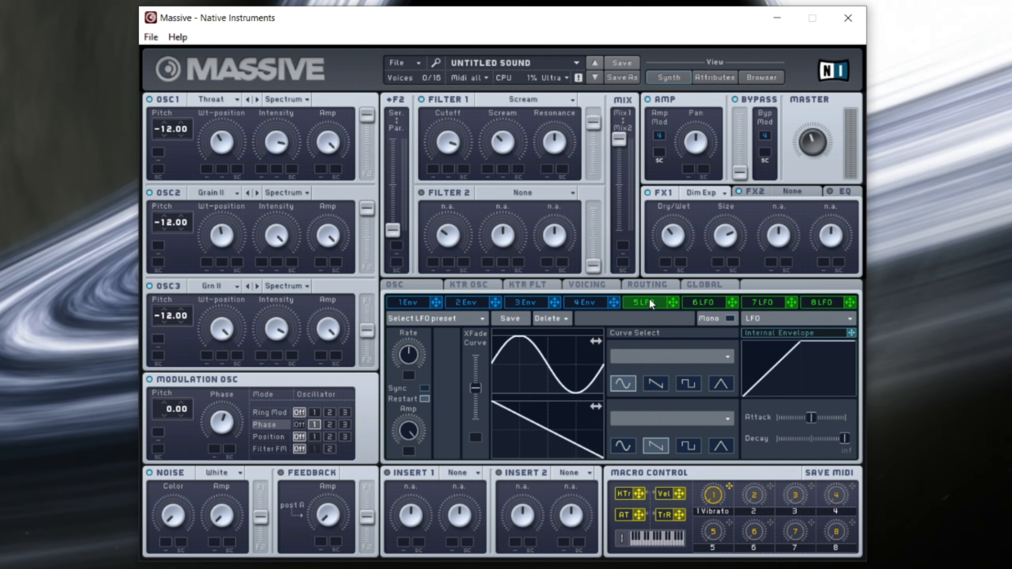
pyautogui.moveTo(569, 379); pyautogui.dragTo(545, 386)
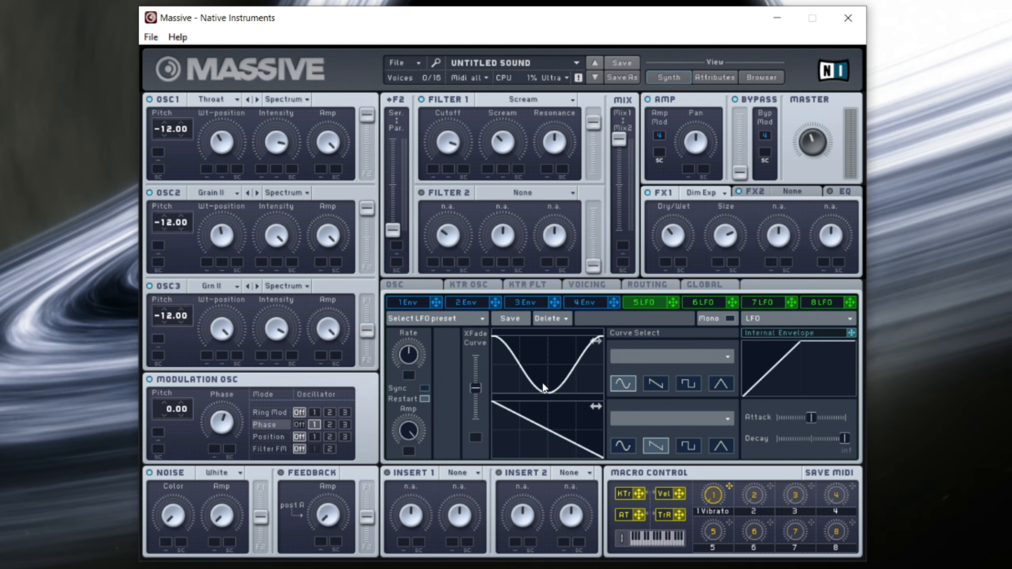
pyautogui.click(423, 387)
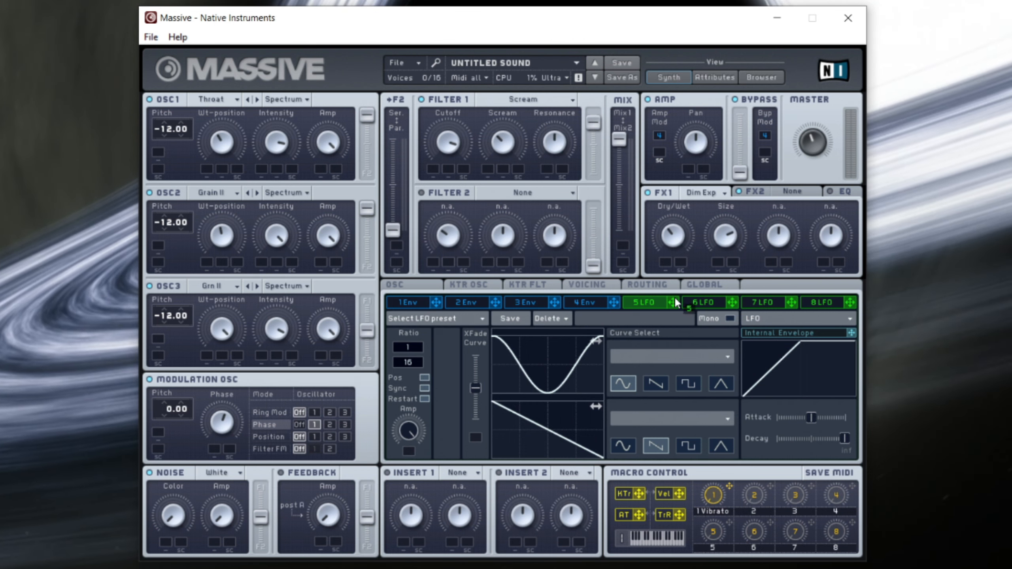
# Assign LFO 5 to OSC1's intensity with a small modulation range and set the LFO's ratio to 1/8
pyautogui.moveTo(675, 303); pyautogui.dragTo(261, 171)
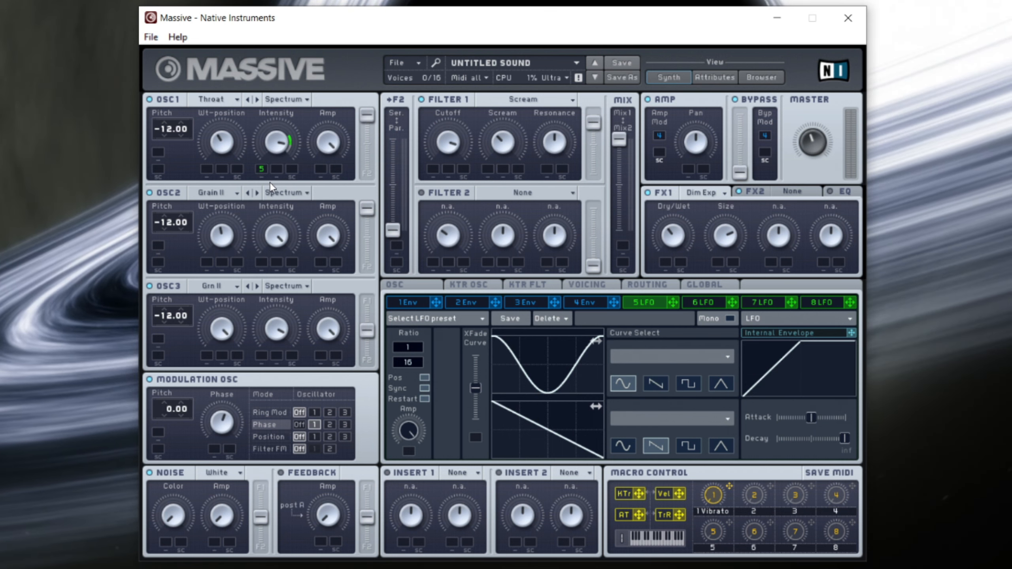
pyautogui.moveTo(414, 359); pyautogui.dragTo(422, 370)
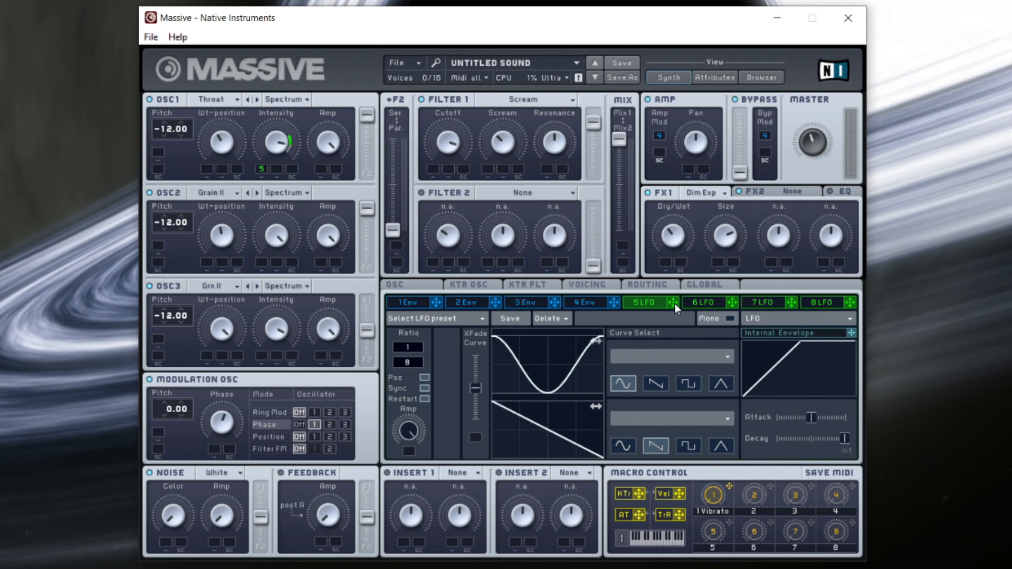
# Assign LFO 5 to Filter 1's cutoff and Scream amount, giving each a small modulation range
pyautogui.moveTo(674, 302); pyautogui.dragTo(430, 168)
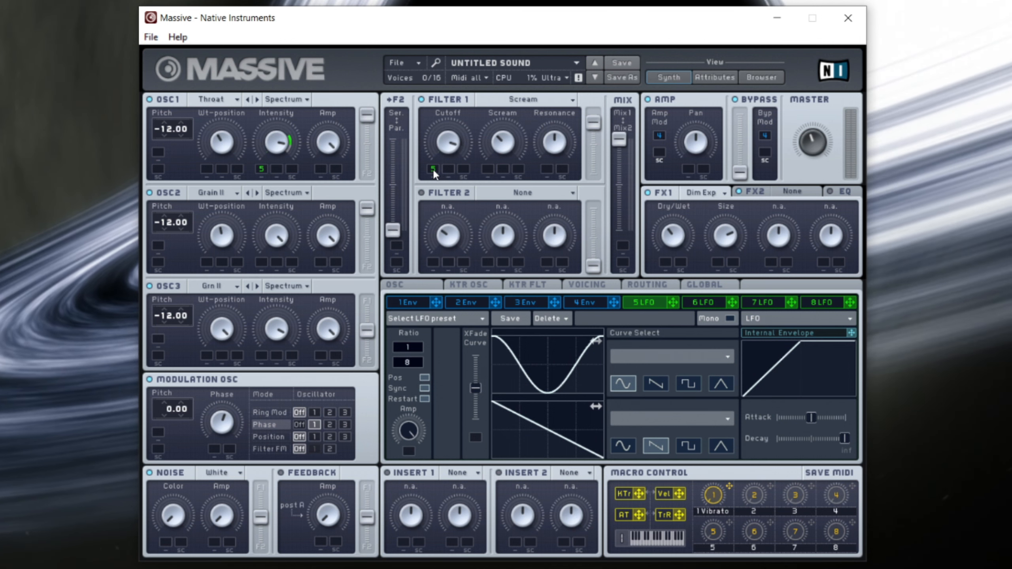
pyautogui.moveTo(433, 171); pyautogui.dragTo(438, 180)
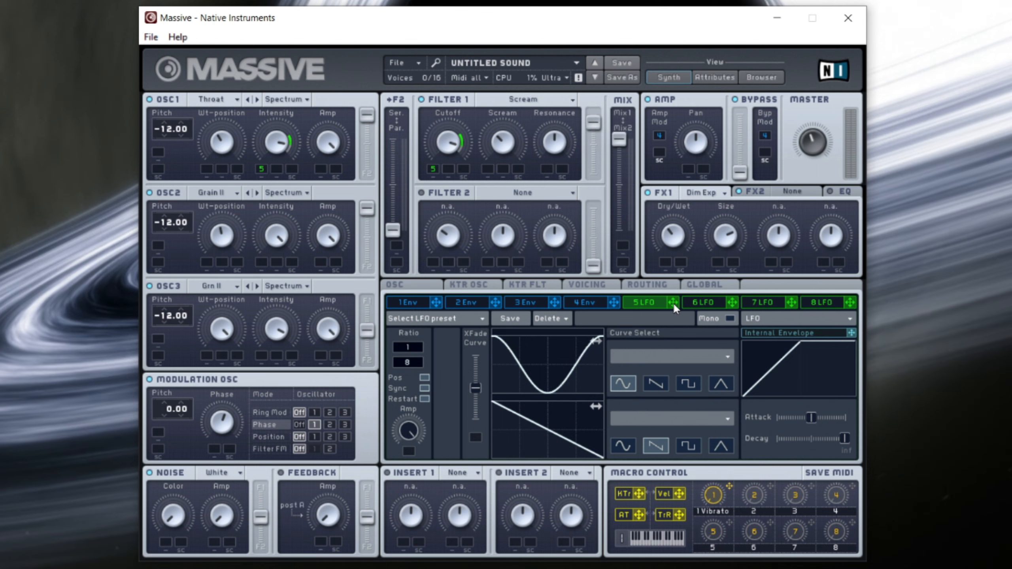
pyautogui.moveTo(673, 302); pyautogui.dragTo(487, 166)
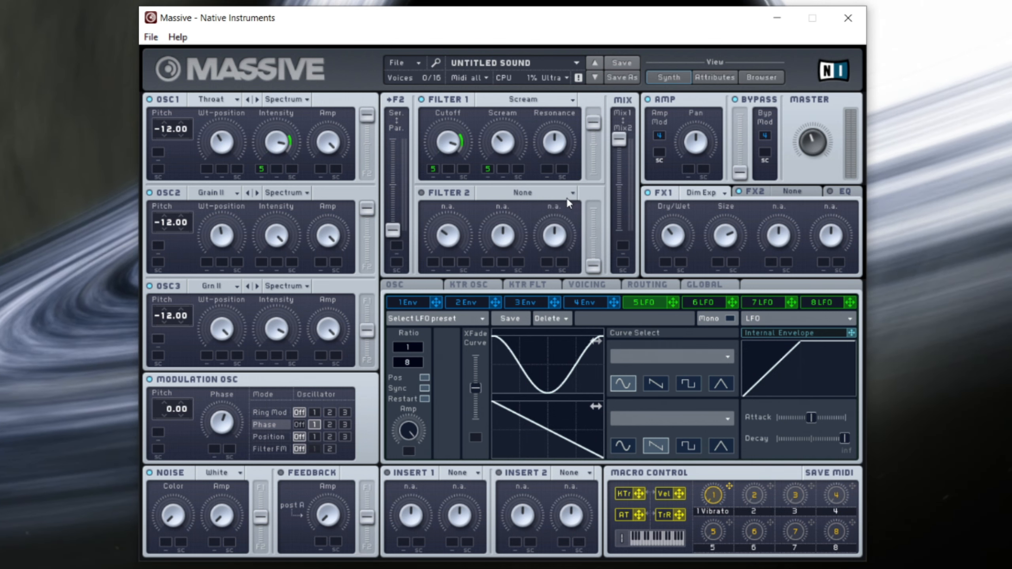
pyautogui.moveTo(489, 170)
pyautogui.mouseDown()
pyautogui.moveTo(489, 157)
pyautogui.moveTo(487, 189)
pyautogui.mouseUp()
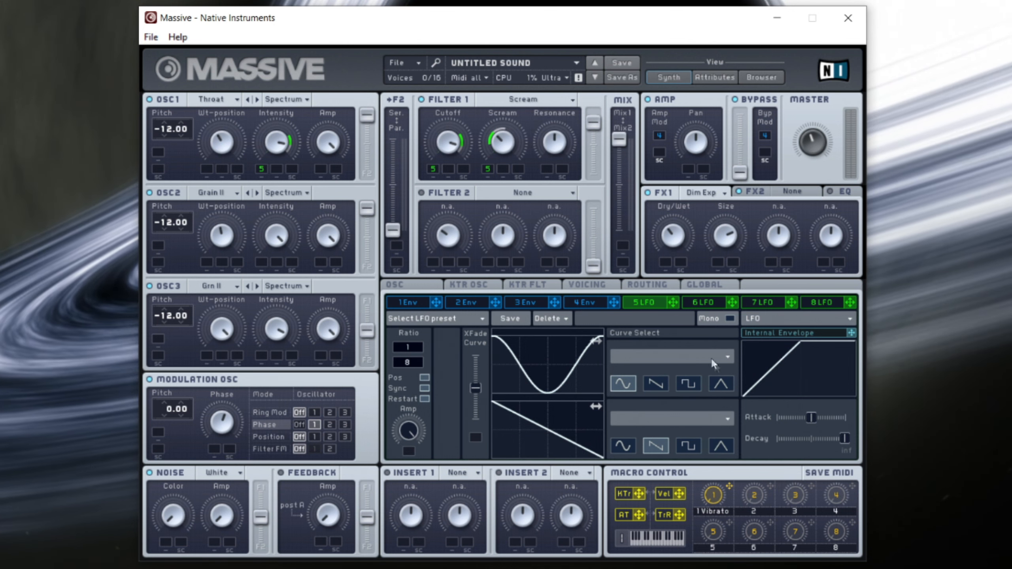
# Set LFO 5's second curve to a triangle starting at its peak, with the curve crossfade near the middle and the ratio at 1/8
pyautogui.click(720, 452)
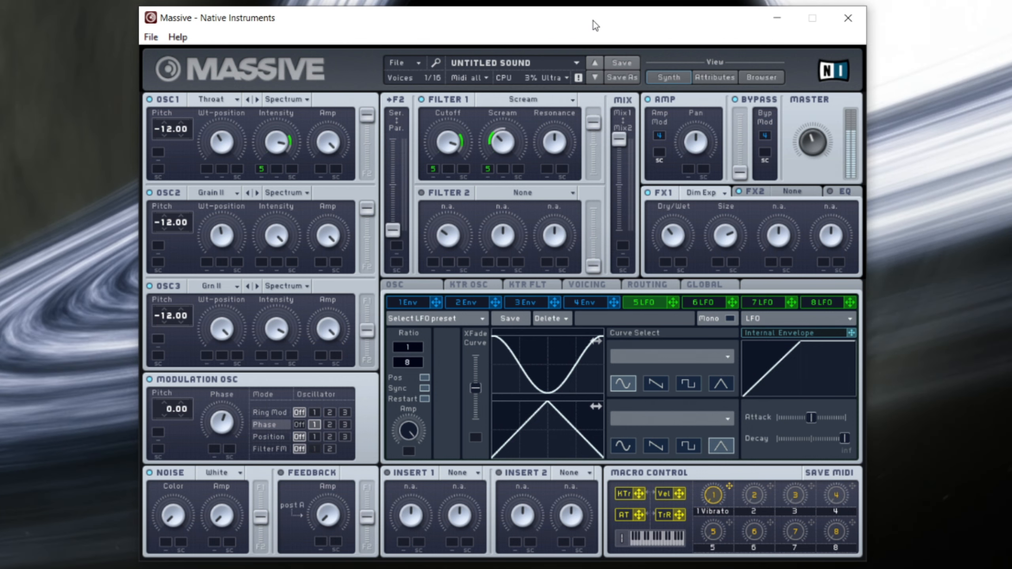
pyautogui.moveTo(572, 431); pyautogui.dragTo(514, 419)
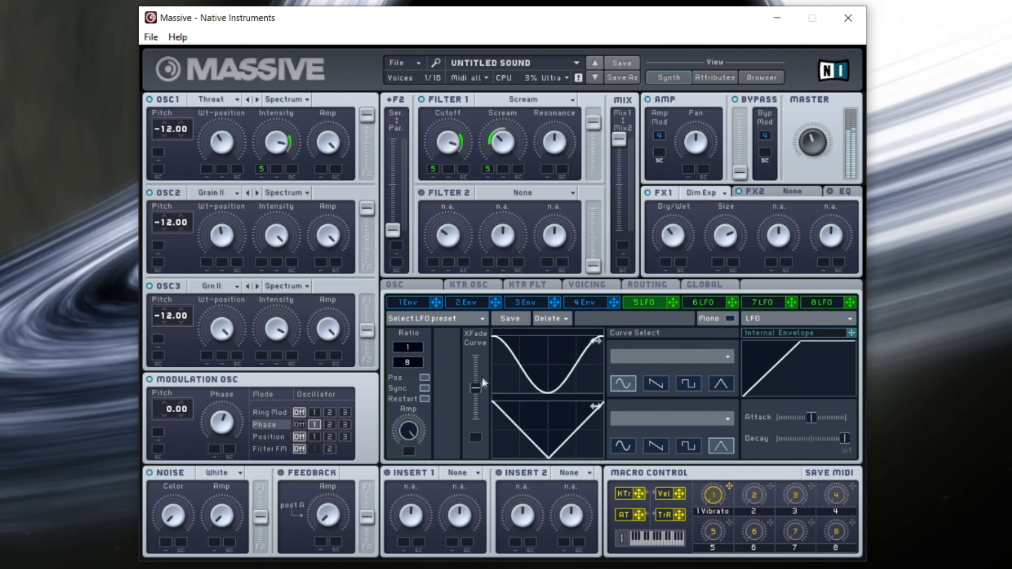
pyautogui.moveTo(478, 359); pyautogui.dragTo(479, 353)
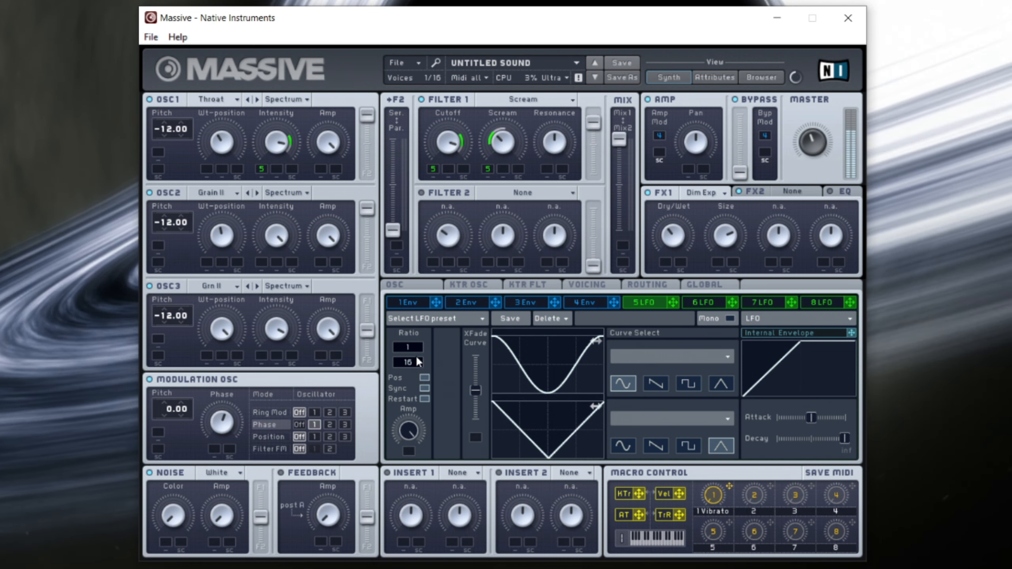
pyautogui.scroll(-4, 417, 359)
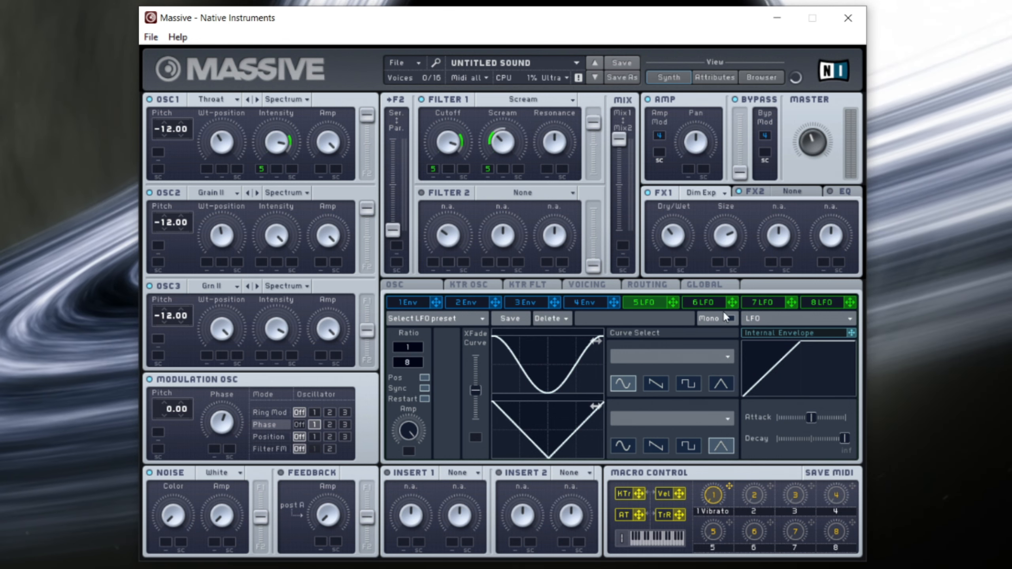
# Set FX2 to Phaser, lowering dry/wet, rate and depth to roughly a quarter to a third and feedback slightly below the middle
pyautogui.click(795, 193)
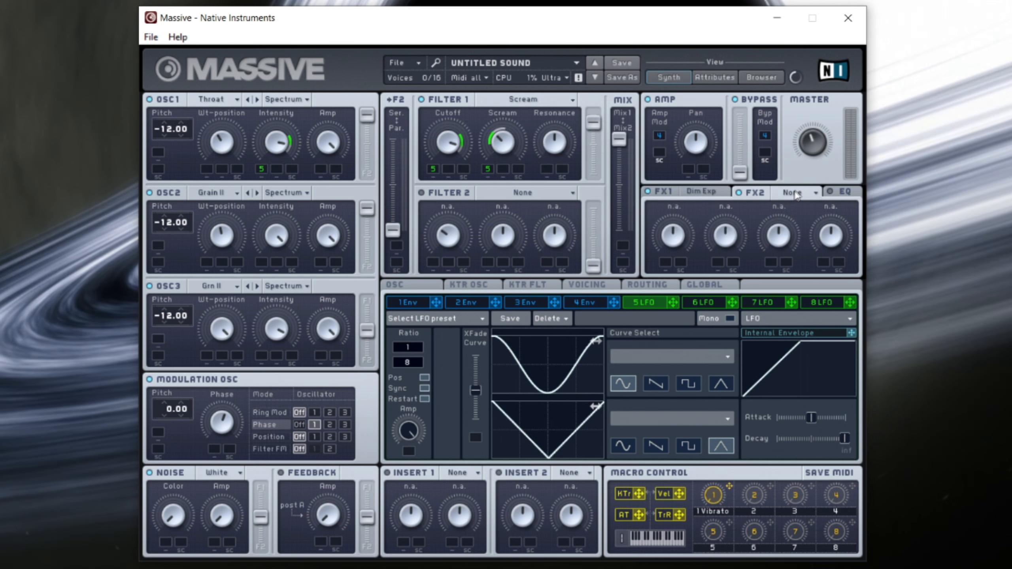
pyautogui.click(796, 192)
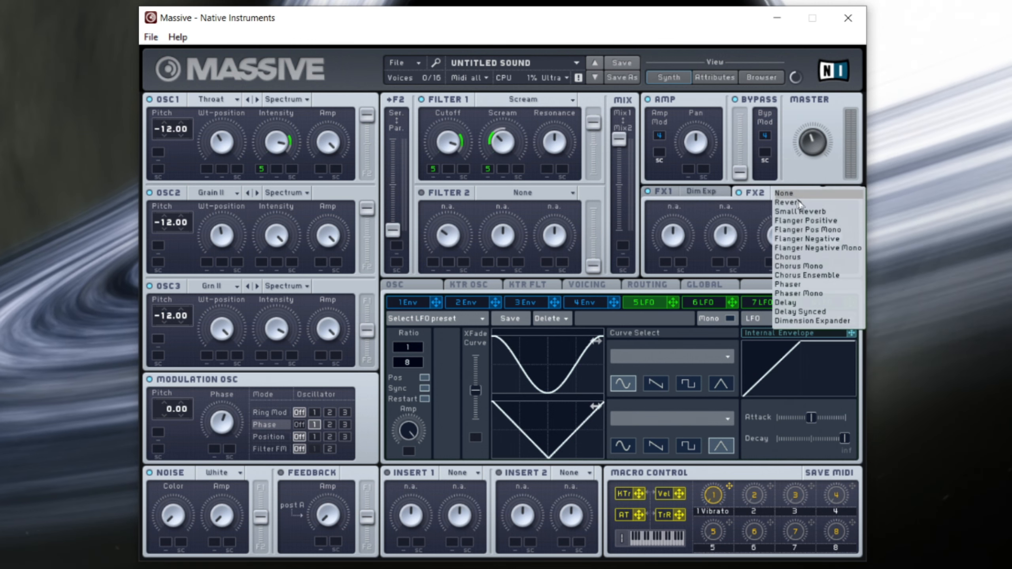
pyautogui.click(823, 285)
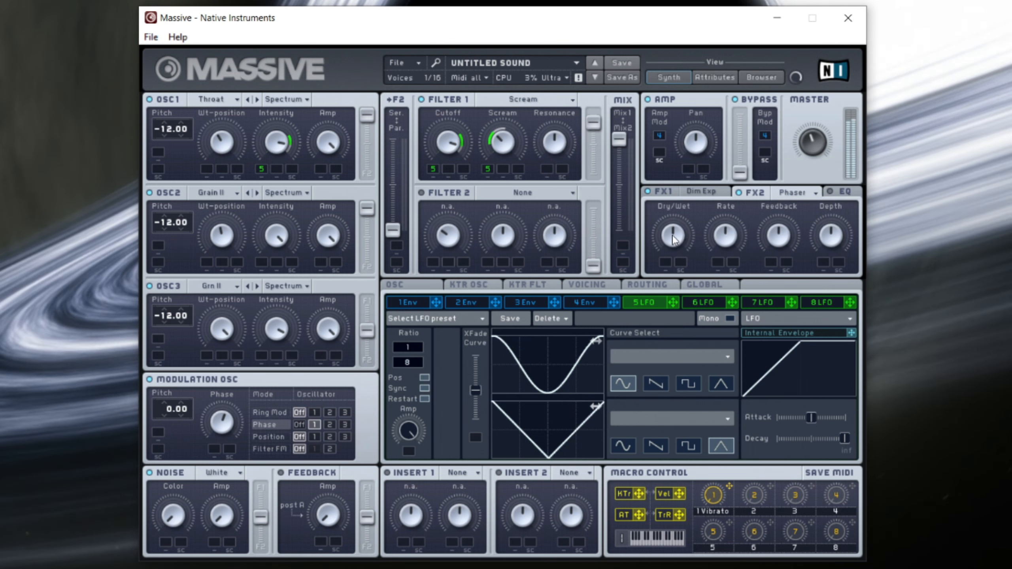
pyautogui.moveTo(671, 236); pyautogui.dragTo(673, 247)
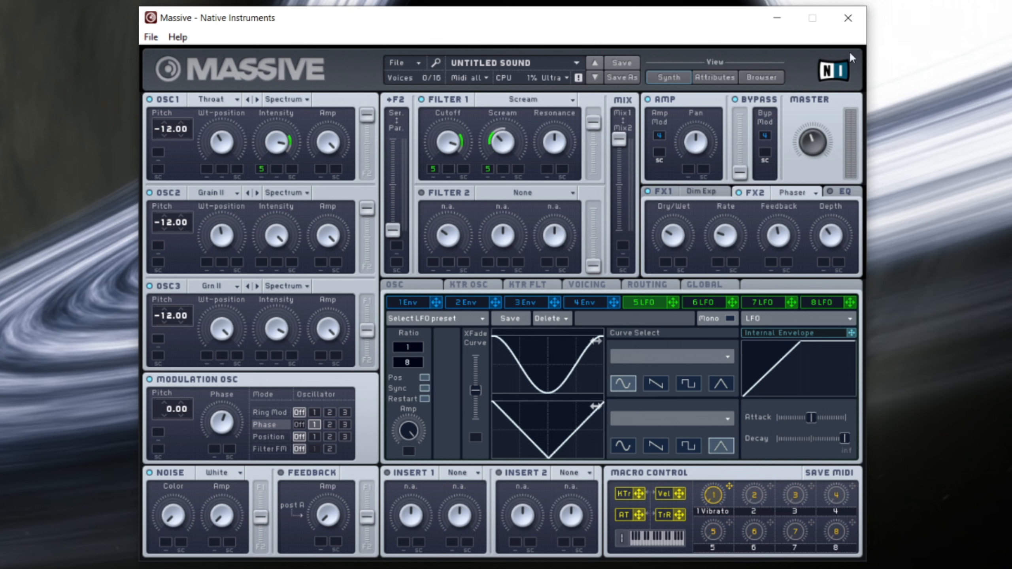